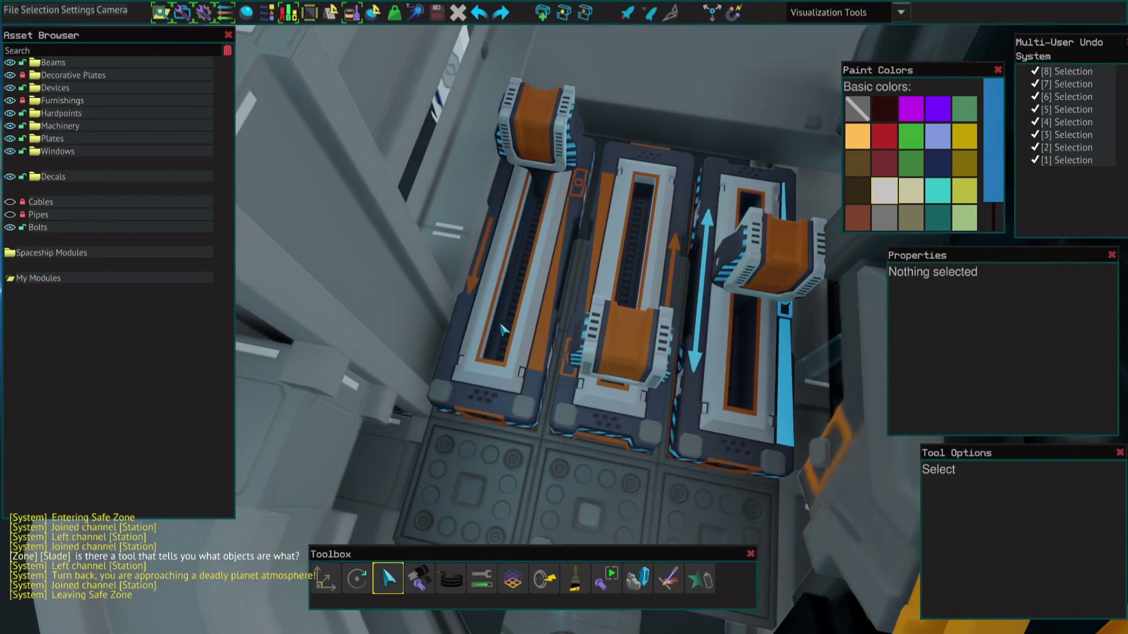
Select the forward lever base to review its Cruise and Turtle fields, then begin a test run
click(507, 265)
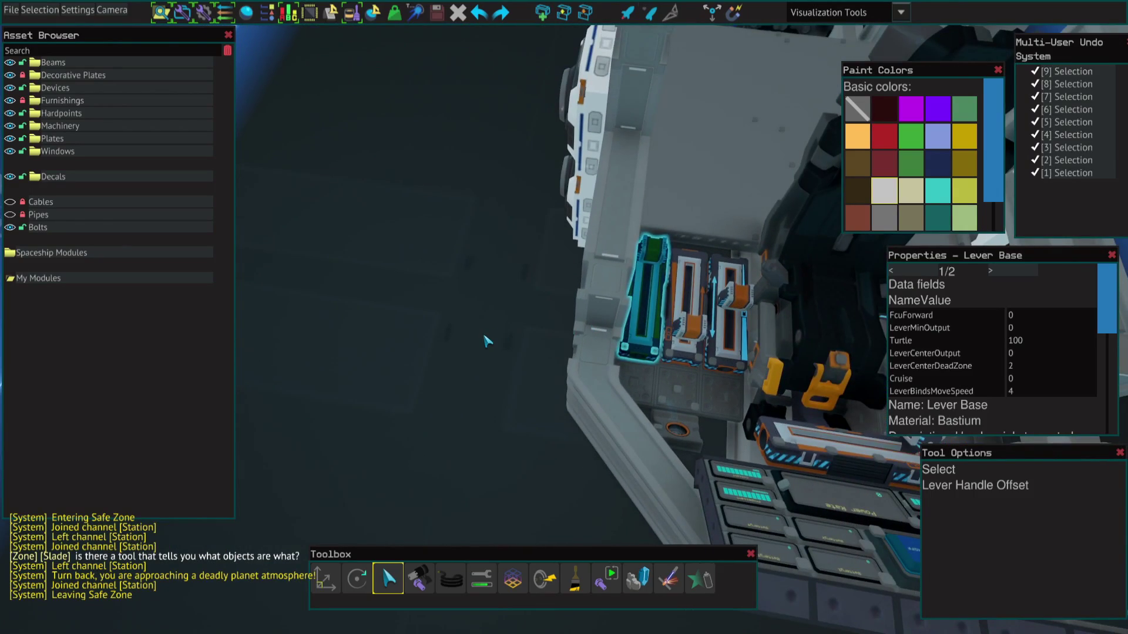
click(485, 341)
Enter Test Mode, take the pilot seat, and throttle the ship forward
key(F5)
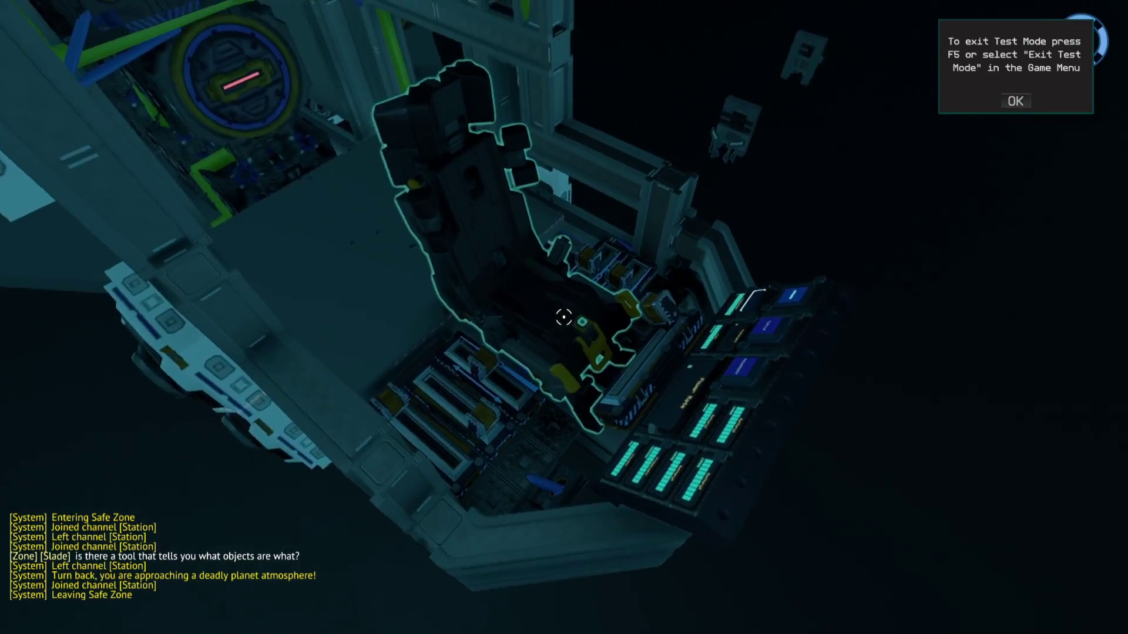
click(564, 317)
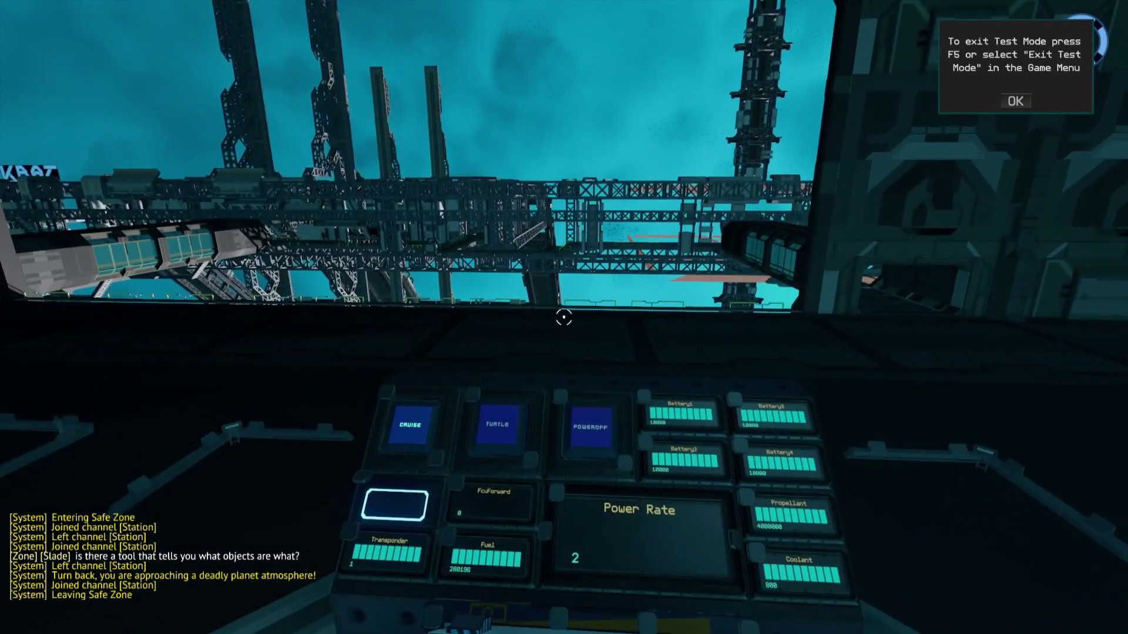
key(w)
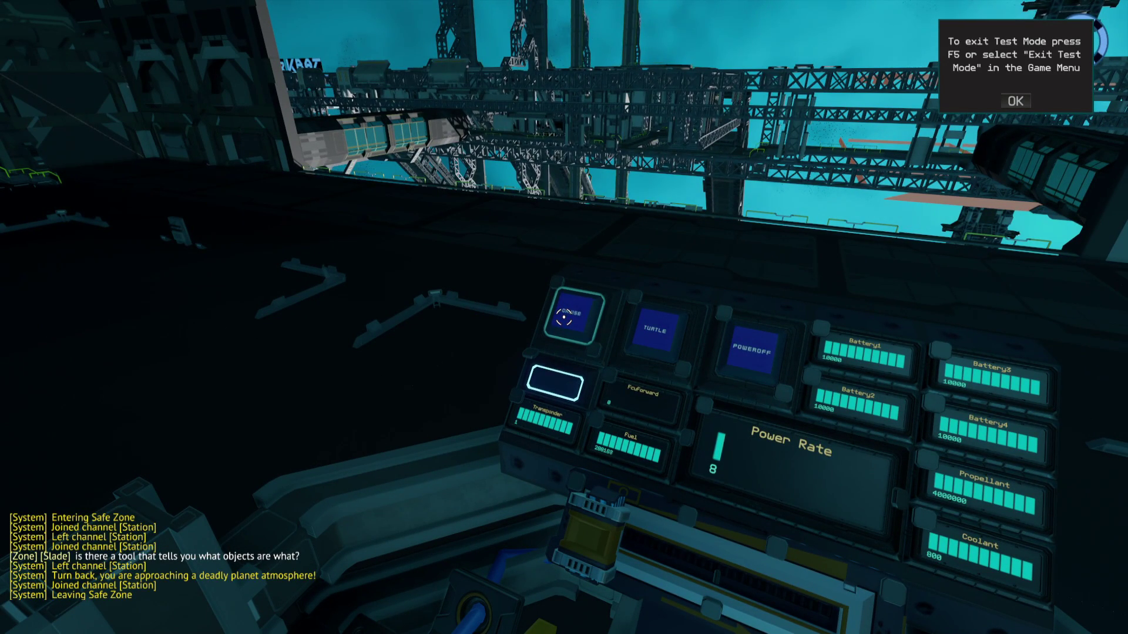
key(w)
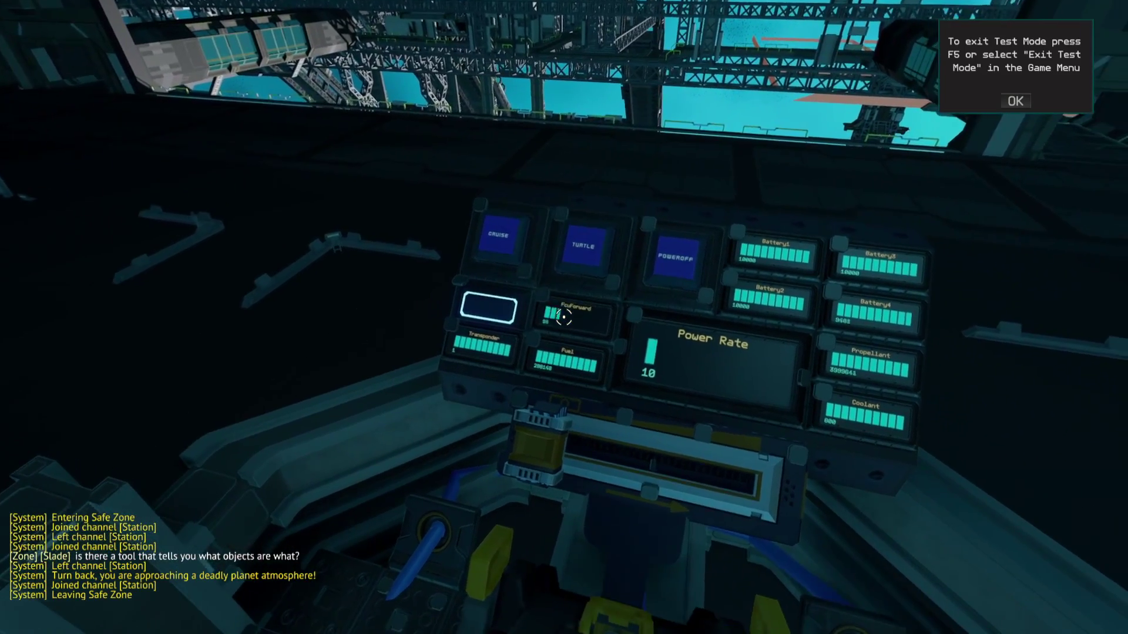
key(w)
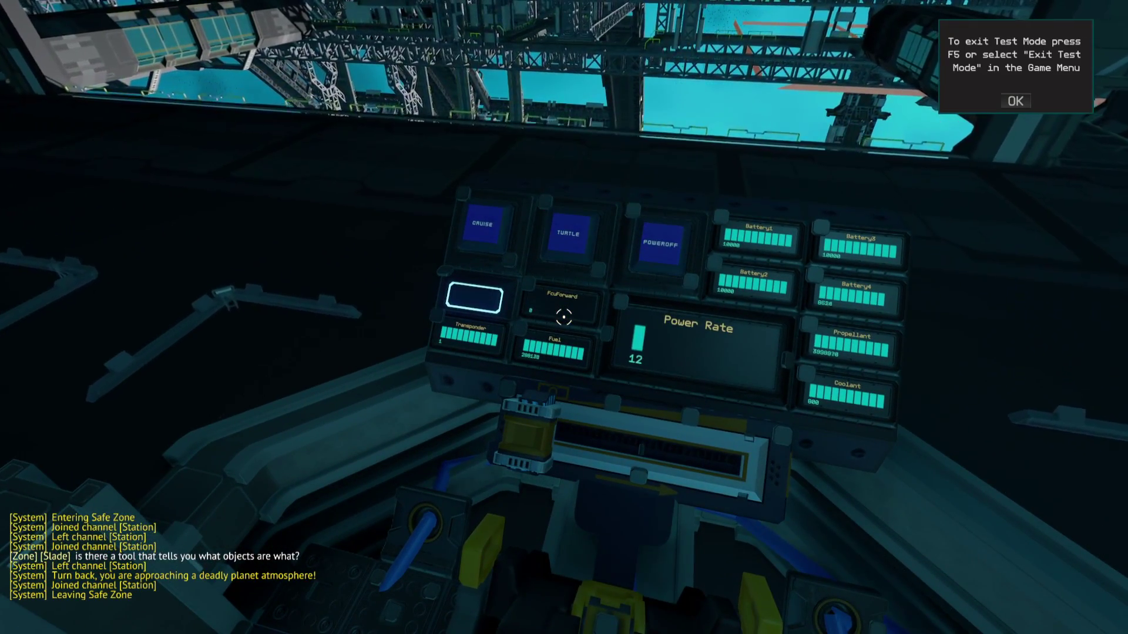
key(w)
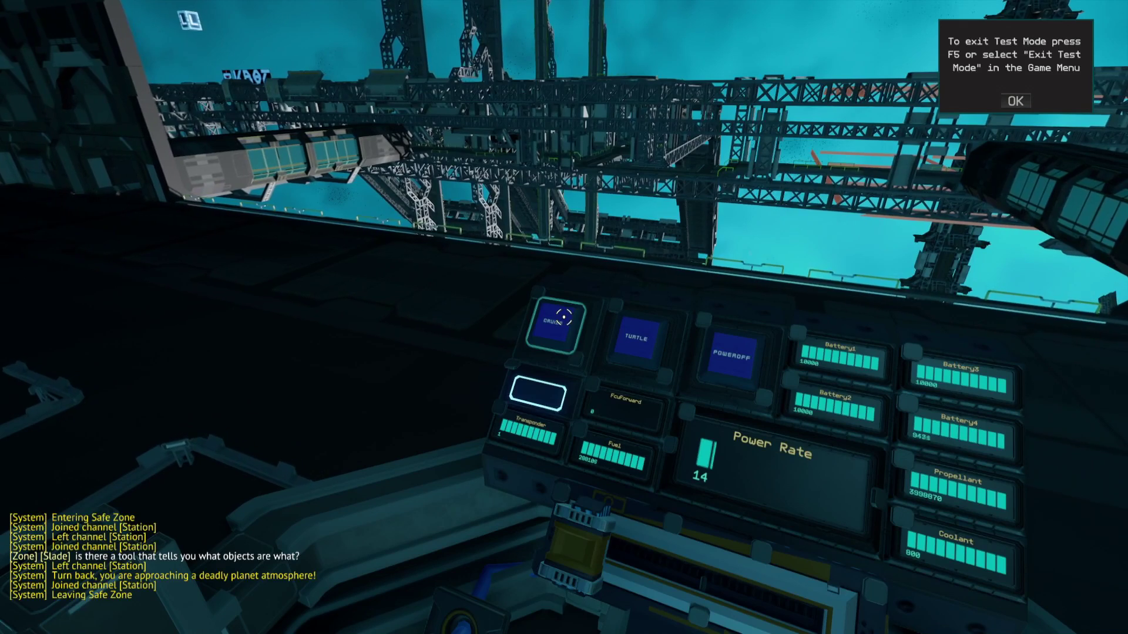
Inspect the cruise control's ButtonOffStateValue field with the universal tool, then close it
key(u)
click(715, 331)
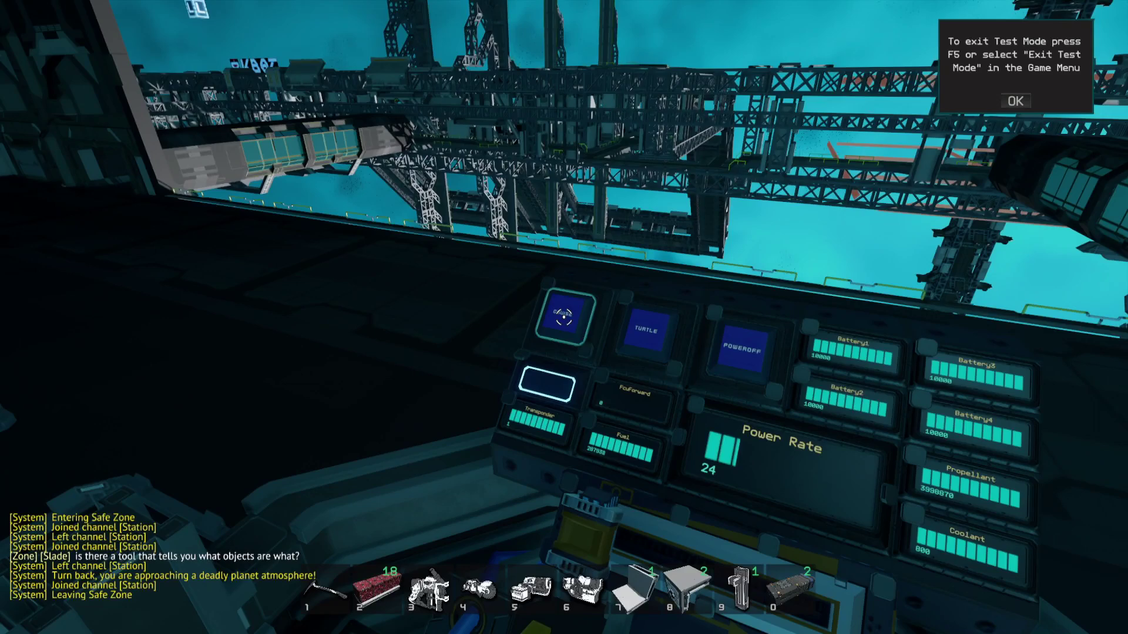
key(u)
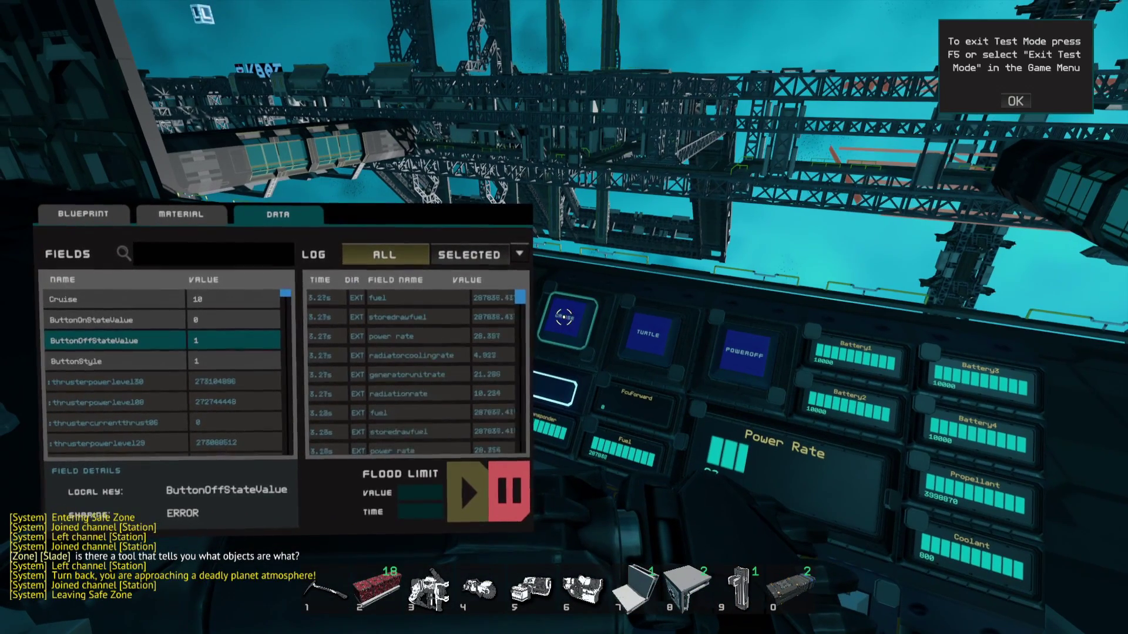
key(Escape)
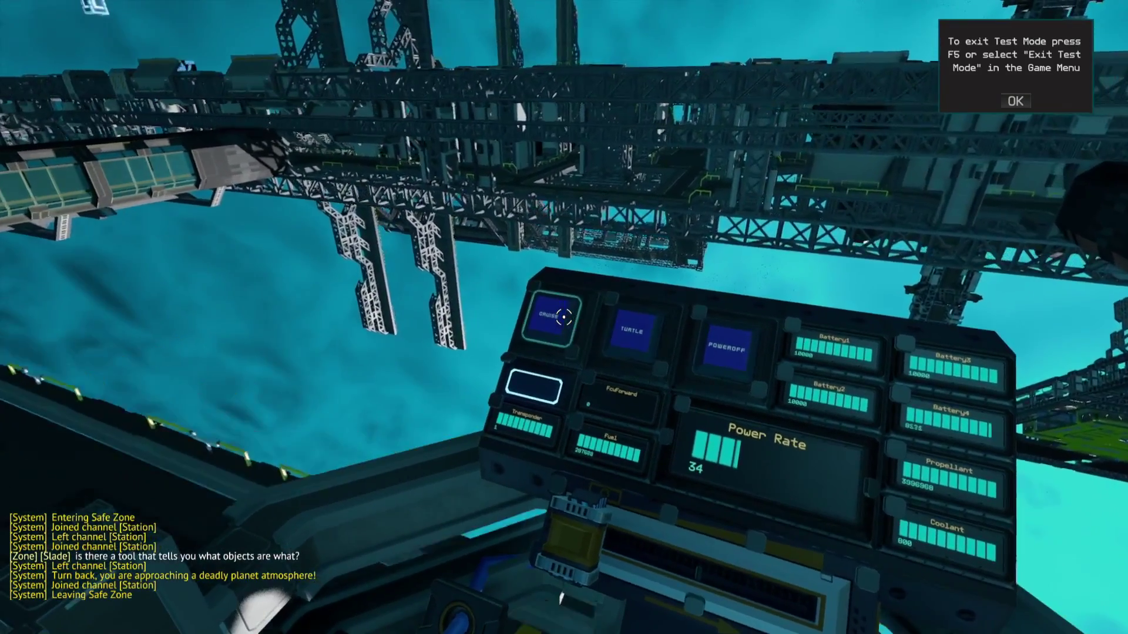
Push the forward lever to full FcuForward while the Power Rate climbs
click(564, 317)
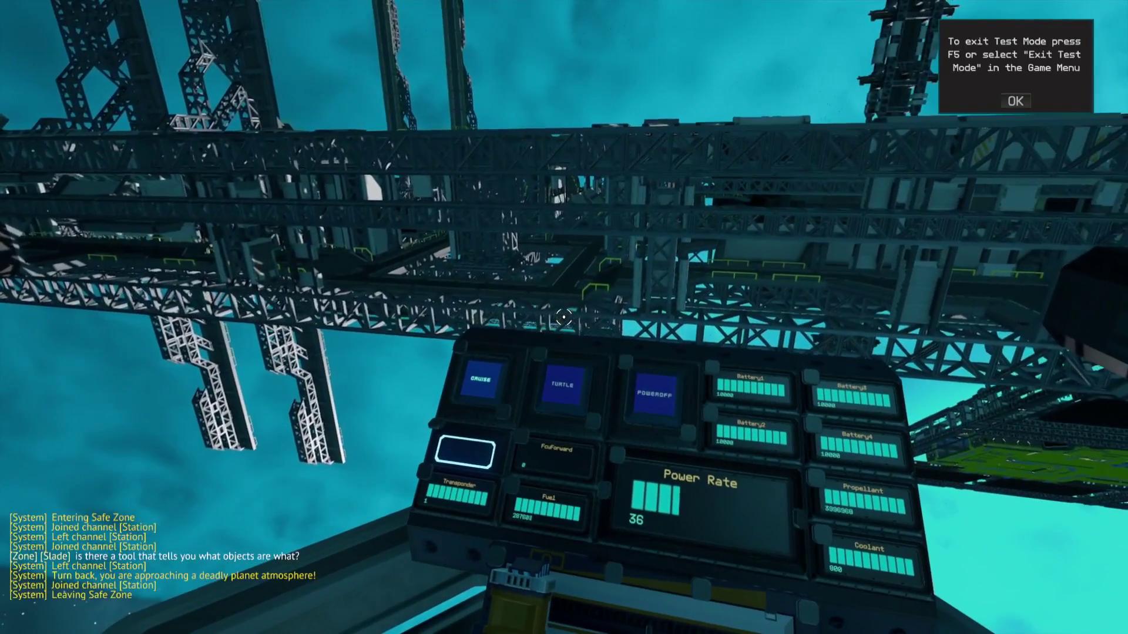